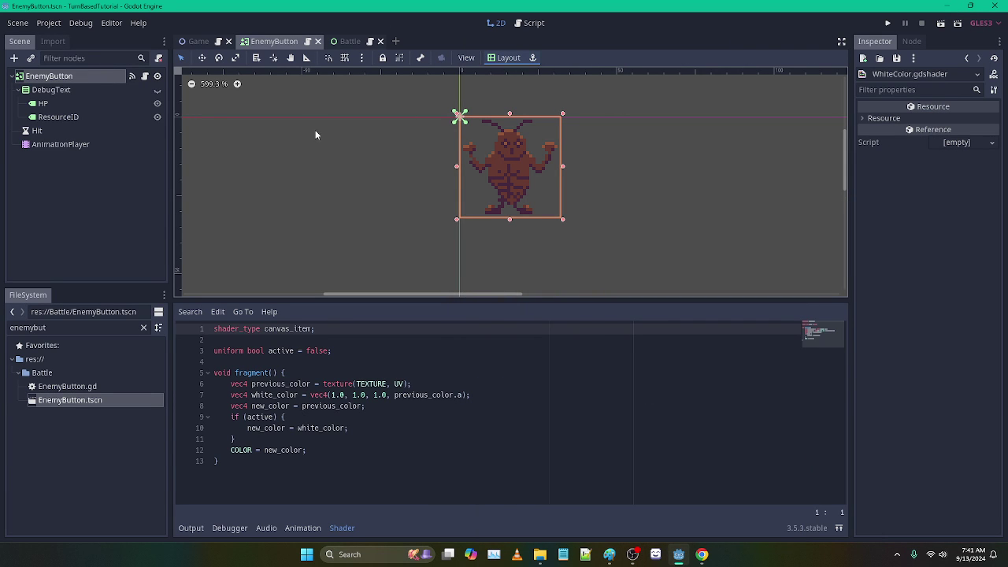
Switch to the Battle scene to show its row of seven enemy buttons
{"action": "left_click", "coordinate": [350, 42]}
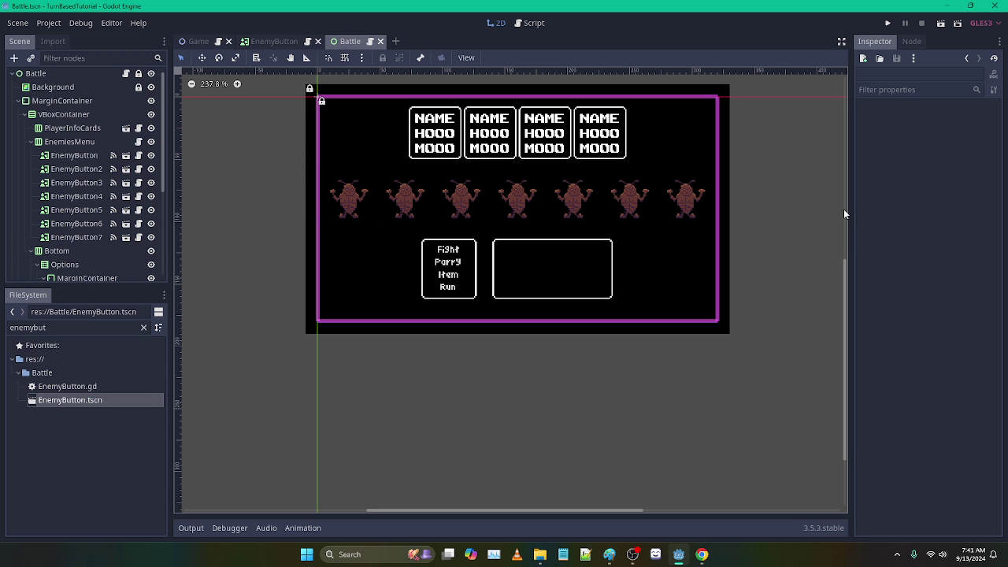
Select the first EnemyButton and bring its Shader Param section into view
{"action": "left_click", "coordinate": [67, 155]}
{"action": "scroll", "coordinate": [937, 337], "scroll_direction": "down", "scroll_amount": 3}
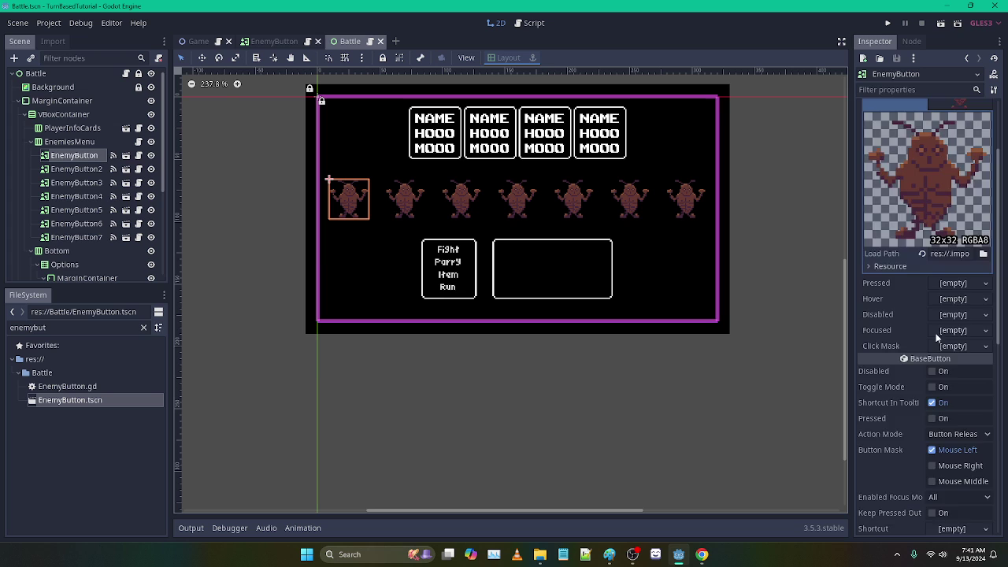
{"action": "scroll", "coordinate": [939, 346], "scroll_direction": "down", "scroll_amount": 8}
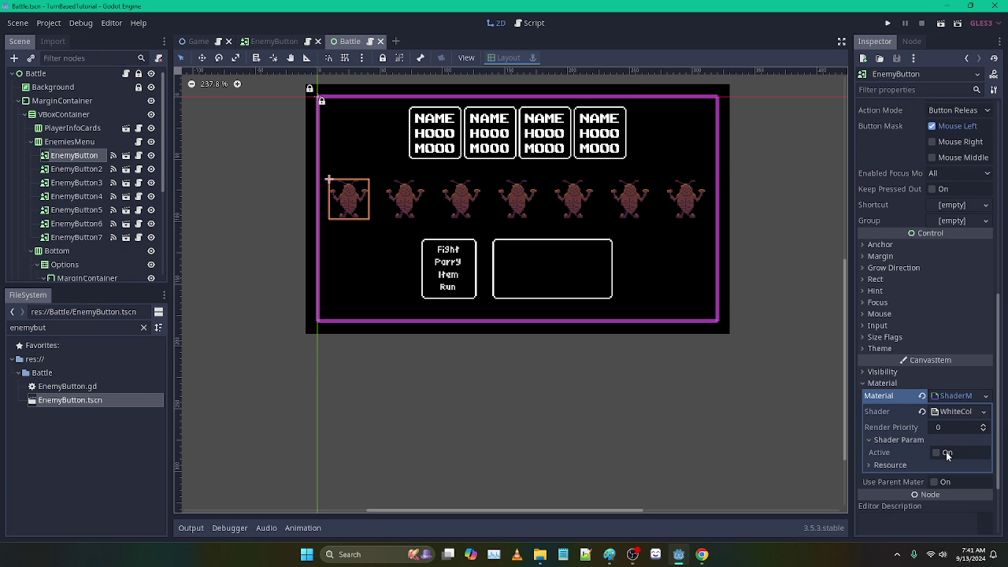
Flash the first enemy white via Active, leave Active off, and return to EnemyButton
{"action": "left_click", "coordinate": [940, 454]}
{"action": "left_click", "coordinate": [940, 453]}
{"action": "left_click", "coordinate": [939, 454]}
{"action": "left_click", "coordinate": [940, 455]}
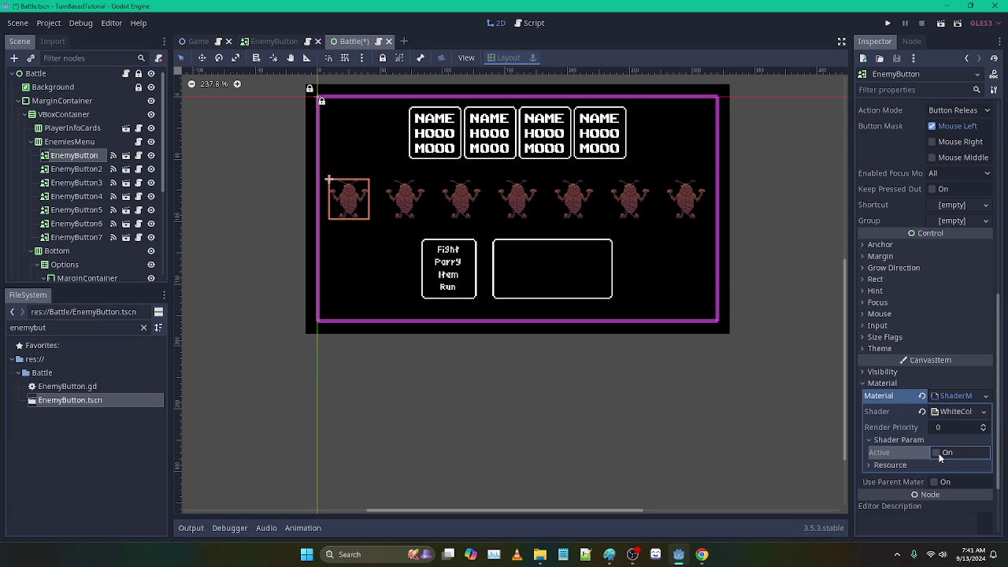
{"action": "left_click", "coordinate": [939, 454]}
{"action": "left_click", "coordinate": [940, 453]}
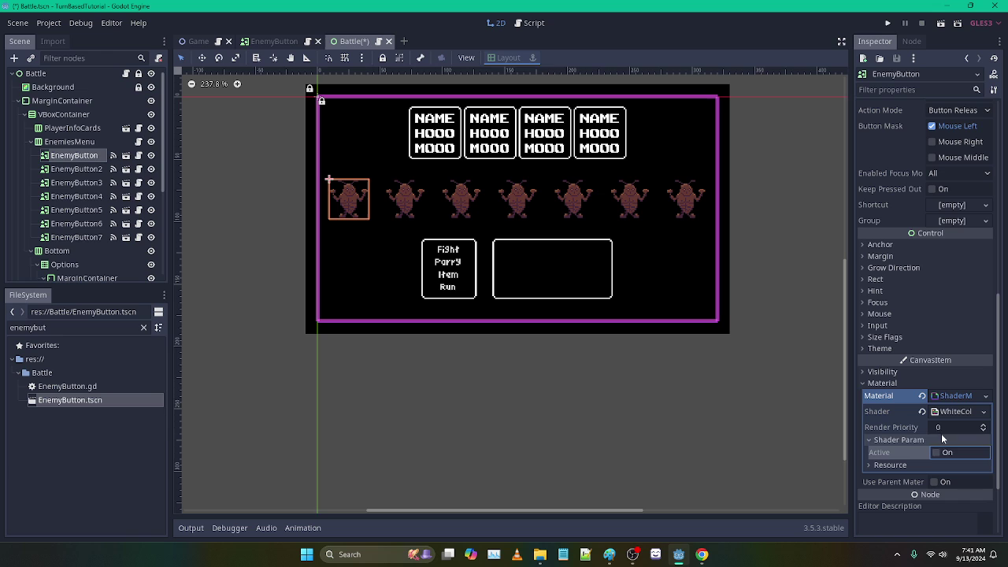
{"action": "left_click", "coordinate": [268, 40]}
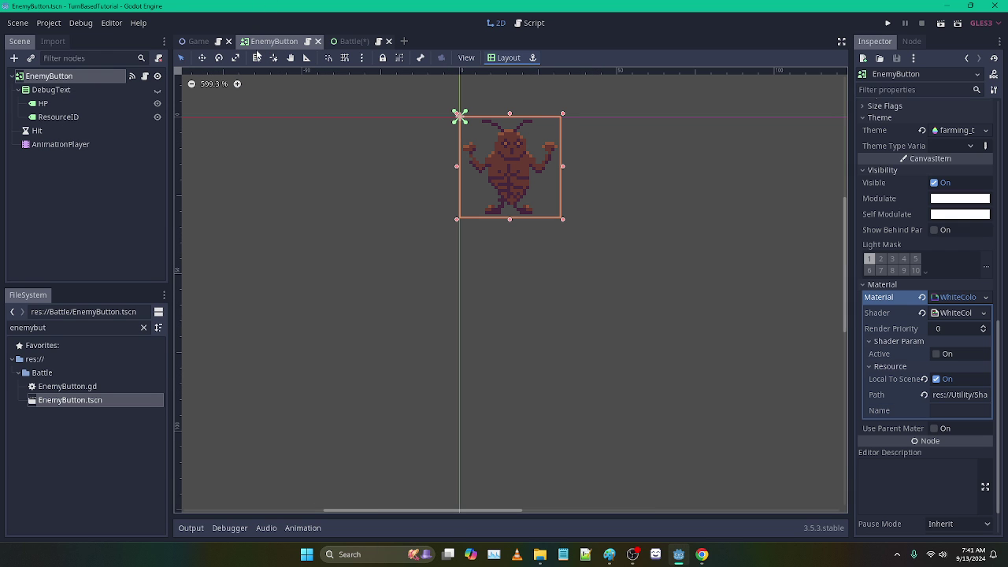
Check the Material options without changes, then bring up the Shader resource's menu
{"action": "left_click", "coordinate": [985, 299]}
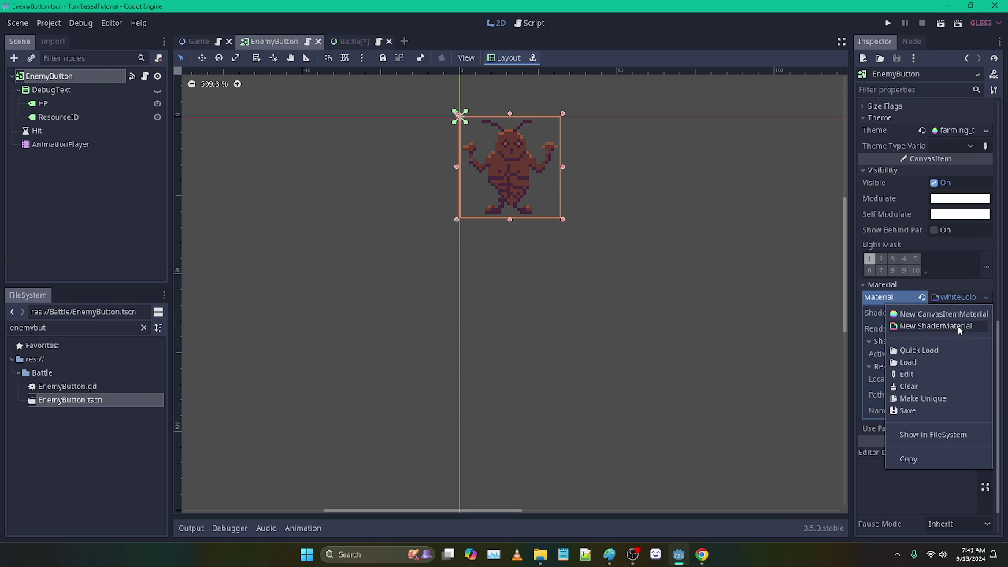
{"action": "left_click", "coordinate": [900, 300]}
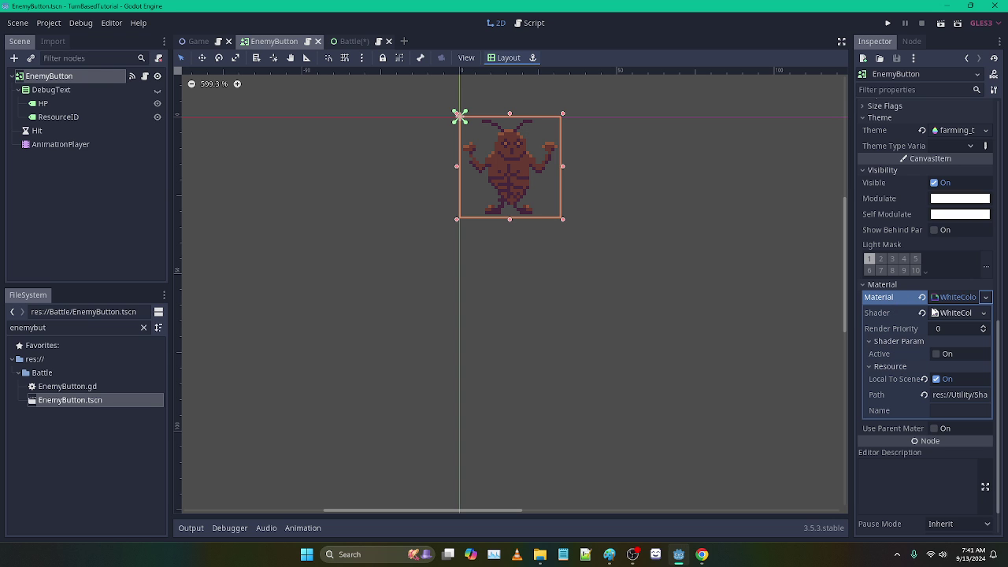
{"action": "left_click", "coordinate": [985, 314]}
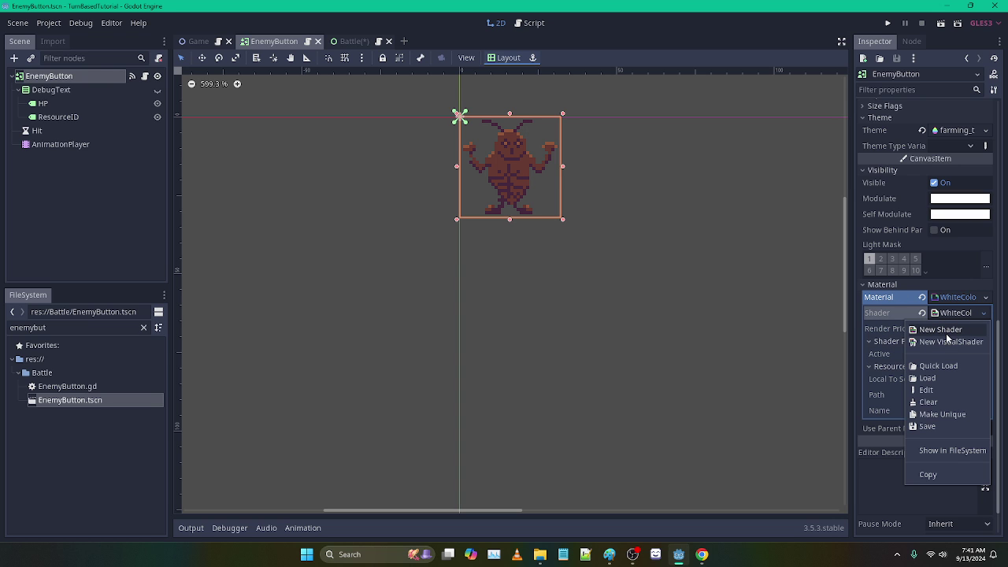
{"action": "left_click", "coordinate": [985, 298]}
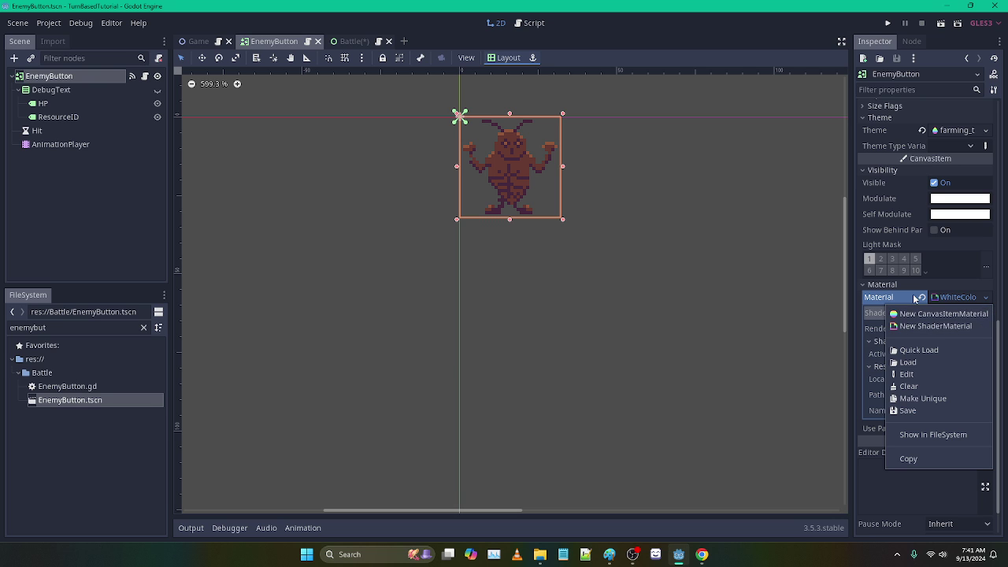
{"action": "left_click", "coordinate": [875, 315]}
{"action": "left_click", "coordinate": [983, 313]}
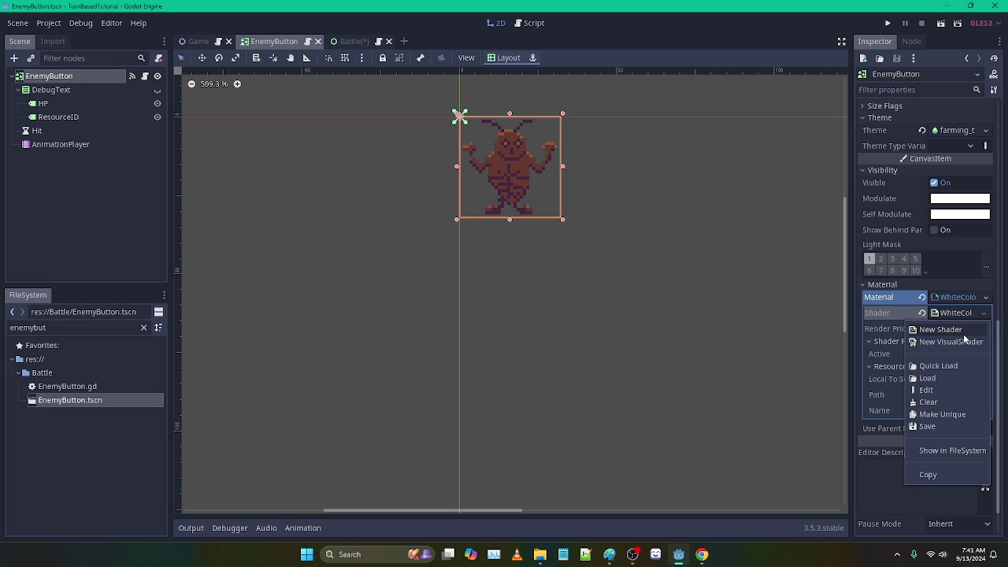
Open WhiteColor.gdshader in the shader editor from the Shader dropdown
{"action": "left_click", "coordinate": [950, 314]}
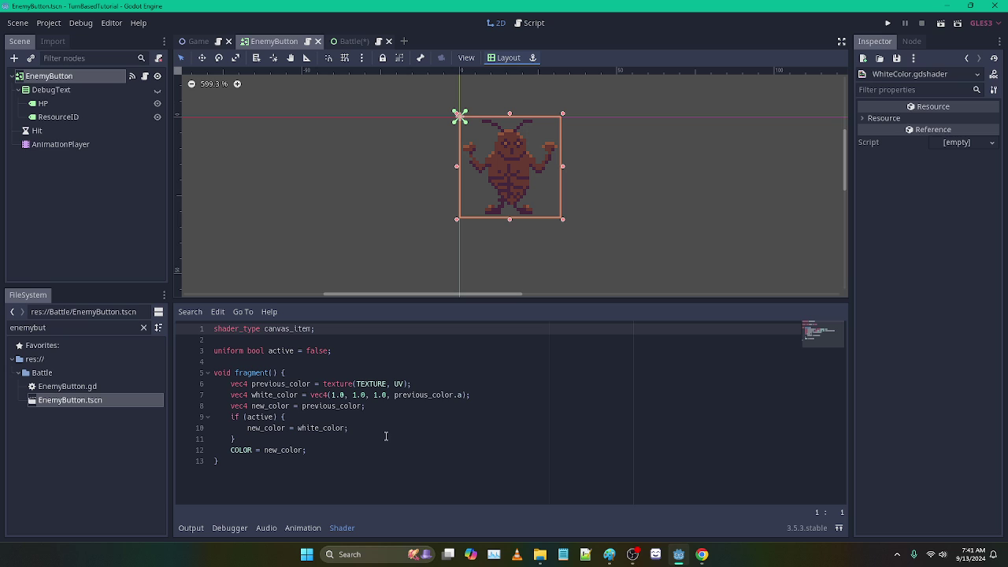
Select the EnemyButton root and review its Shader, Material and Local To Scene settings
{"action": "left_click", "coordinate": [87, 76]}
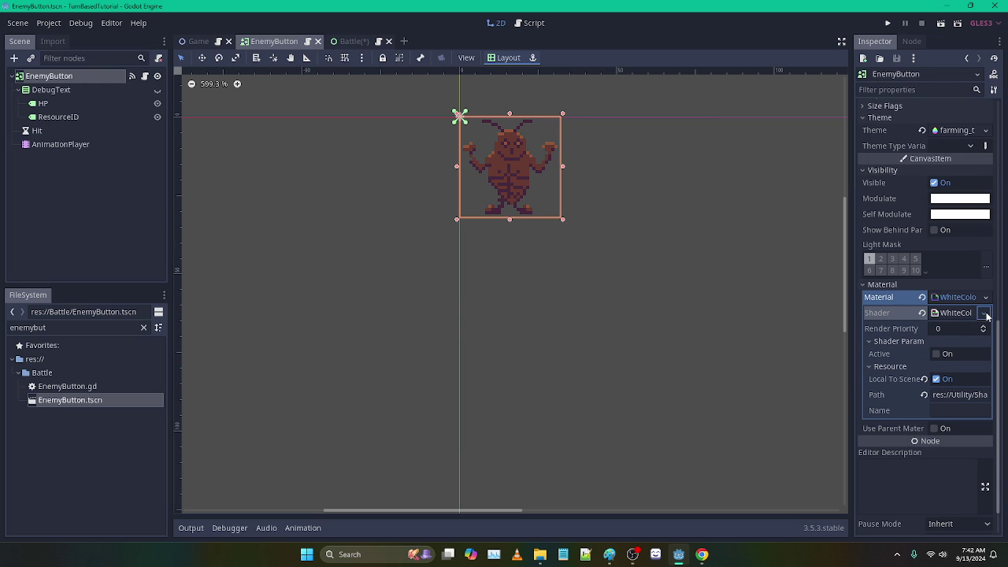
{"action": "left_click", "coordinate": [983, 314]}
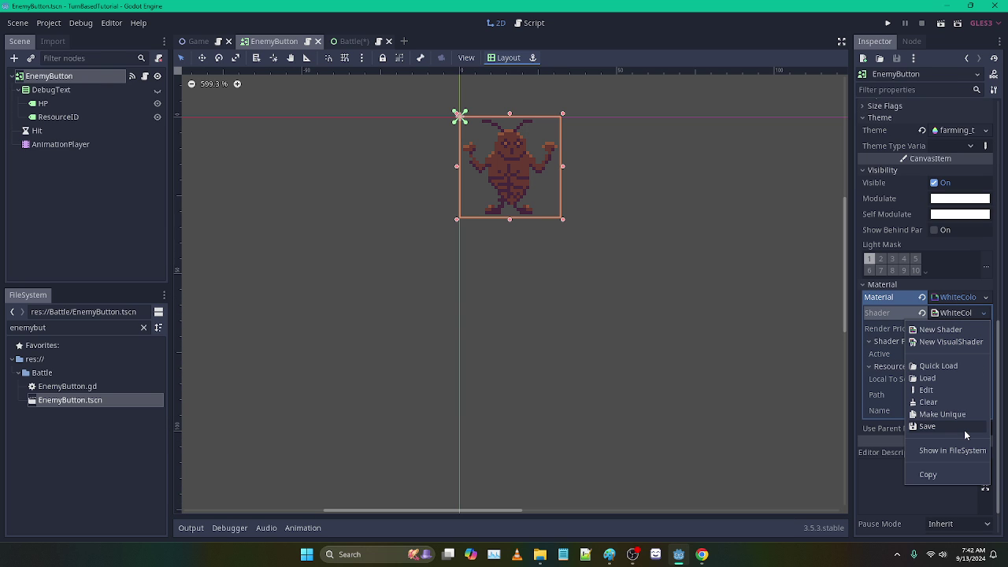
{"action": "left_click", "coordinate": [983, 317]}
{"action": "left_click", "coordinate": [985, 299]}
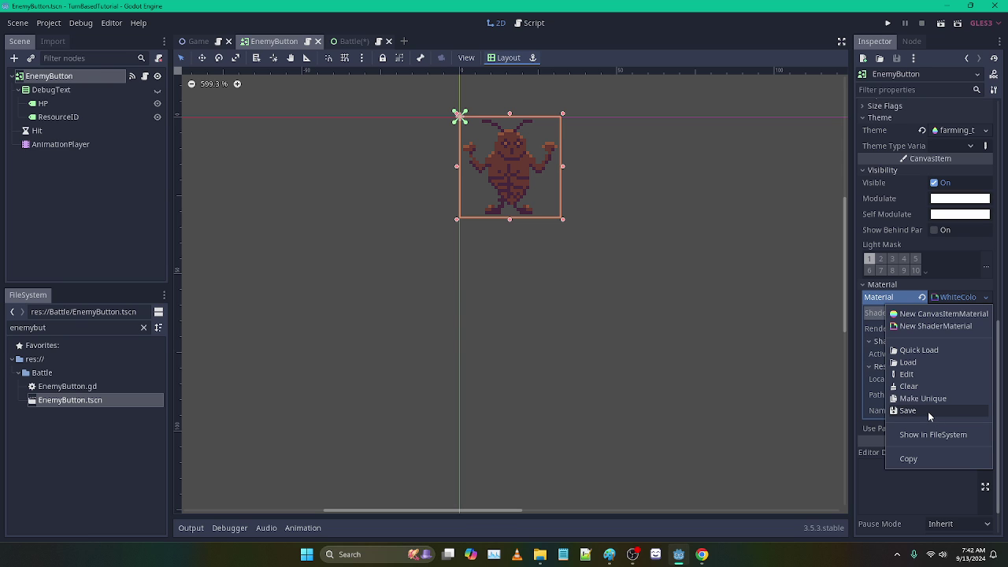
{"action": "left_click", "coordinate": [900, 306]}
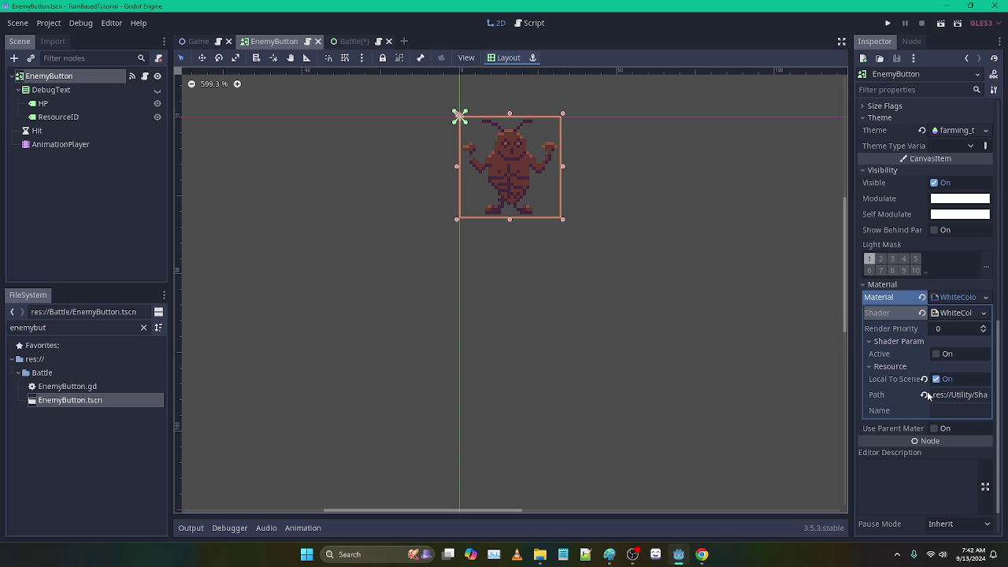
{"action": "mouse_move", "coordinate": [911, 383]}
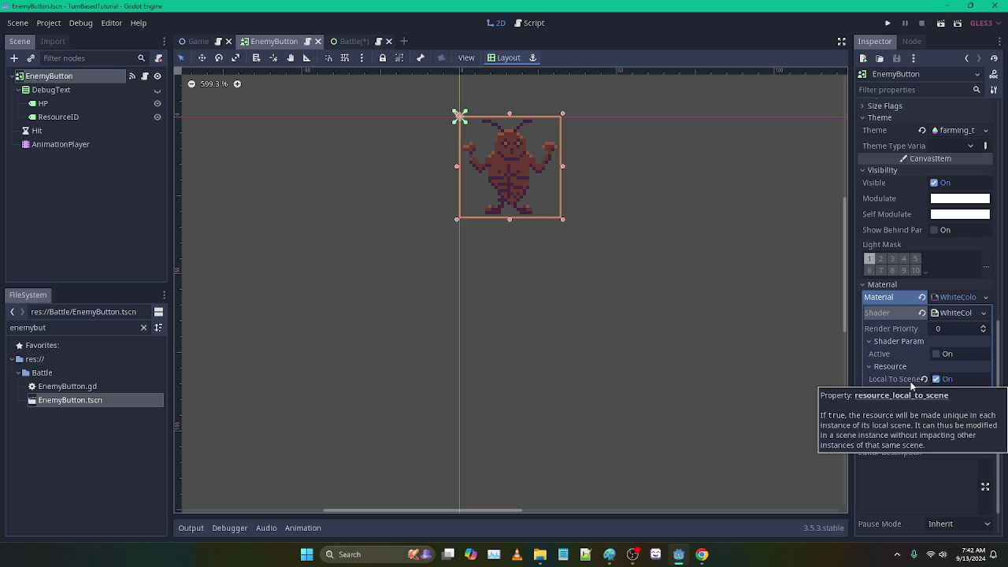
In the Battle scene, duplicate EnemyButton7 as EnemyButton8 and turn on its Active whitening
{"action": "left_click", "coordinate": [360, 41]}
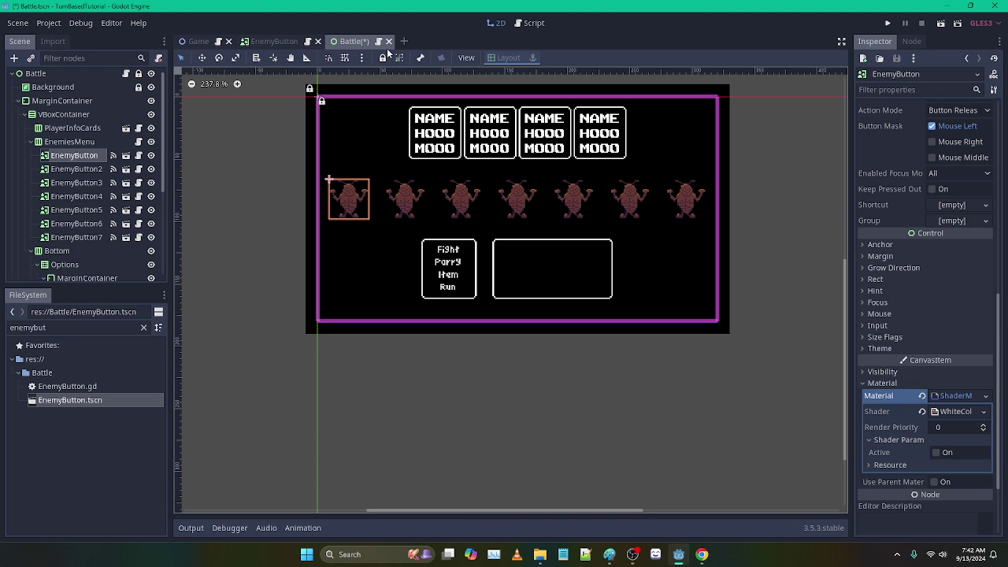
{"action": "left_click", "coordinate": [86, 238]}
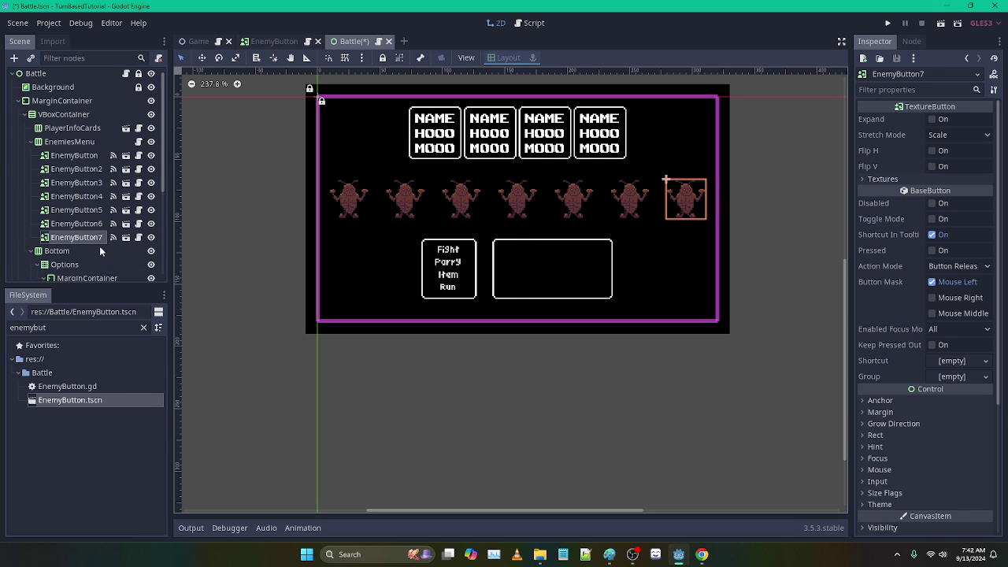
{"action": "key", "text": "ctrl+d"}
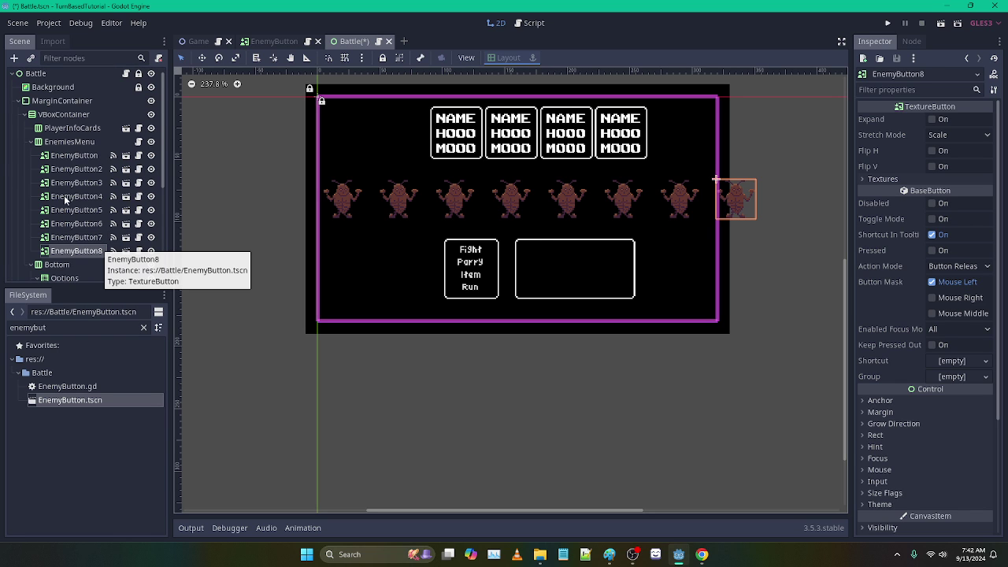
{"action": "scroll", "coordinate": [914, 378], "scroll_direction": "down", "scroll_amount": 5}
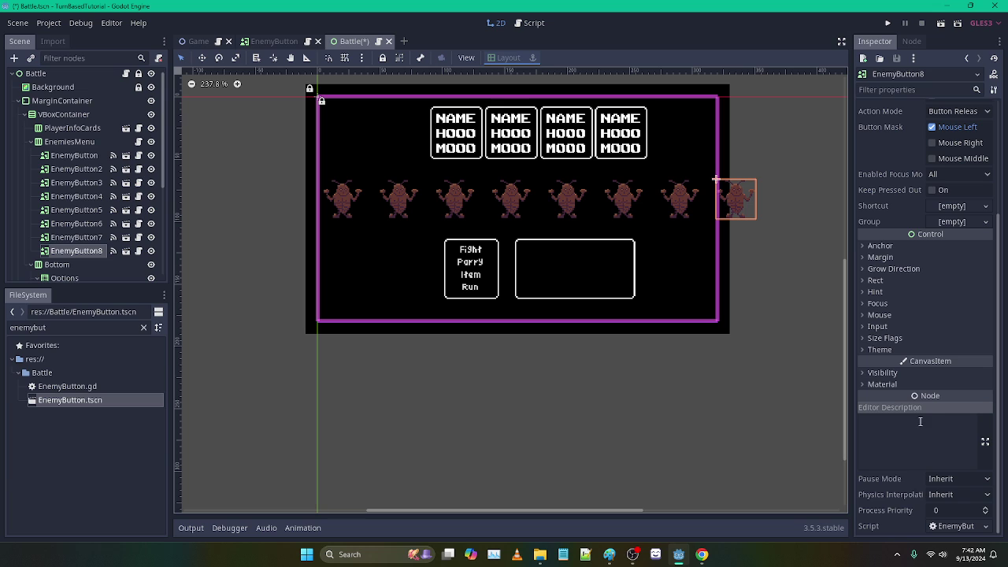
{"action": "left_click", "coordinate": [913, 383]}
{"action": "left_click", "coordinate": [934, 398]}
{"action": "left_click", "coordinate": [929, 438]}
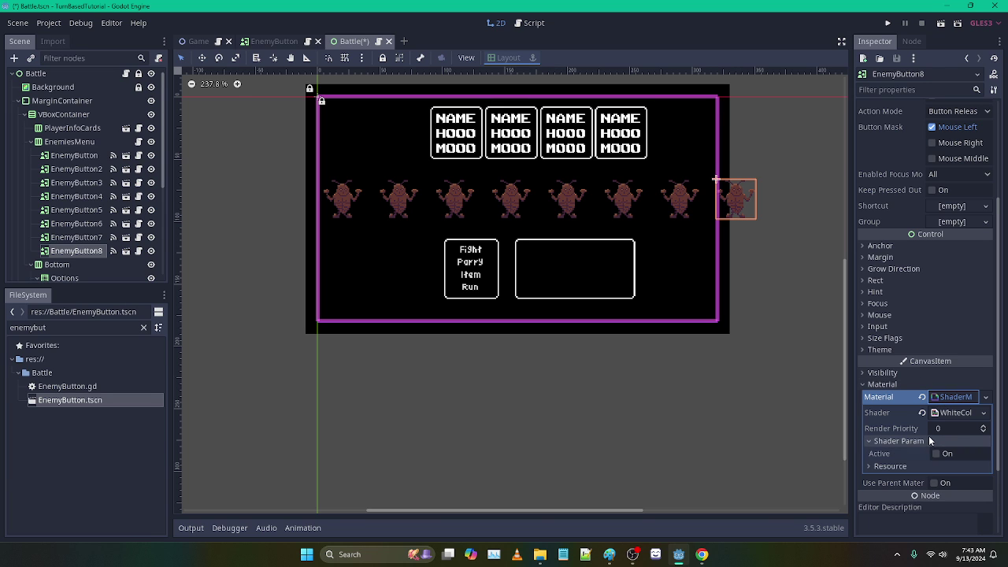
{"action": "left_click", "coordinate": [936, 454]}
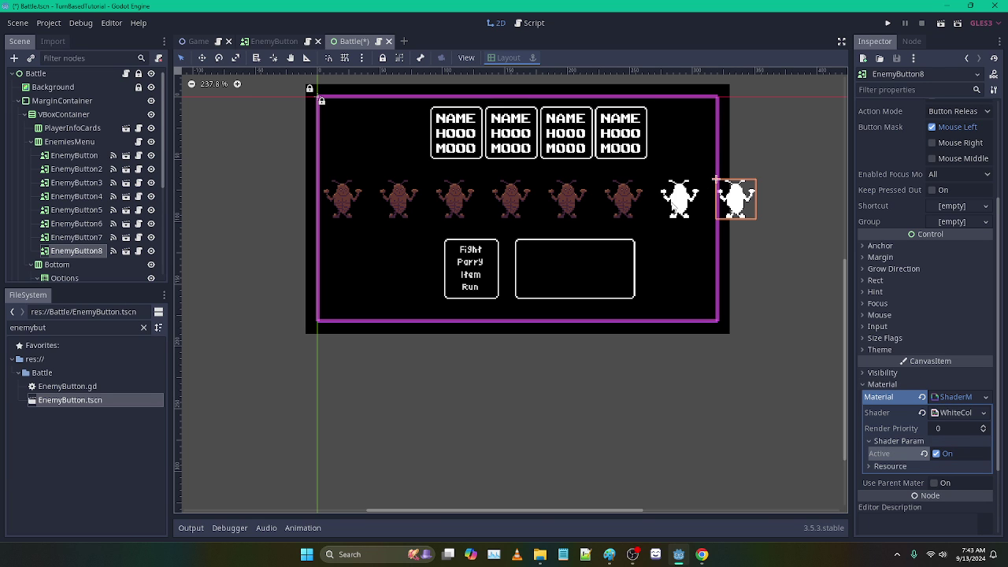
Cut EnemyButton8 from the scene and uncheck Active on EnemyButton7's shader parameters
{"action": "right_click", "coordinate": [77, 253]}
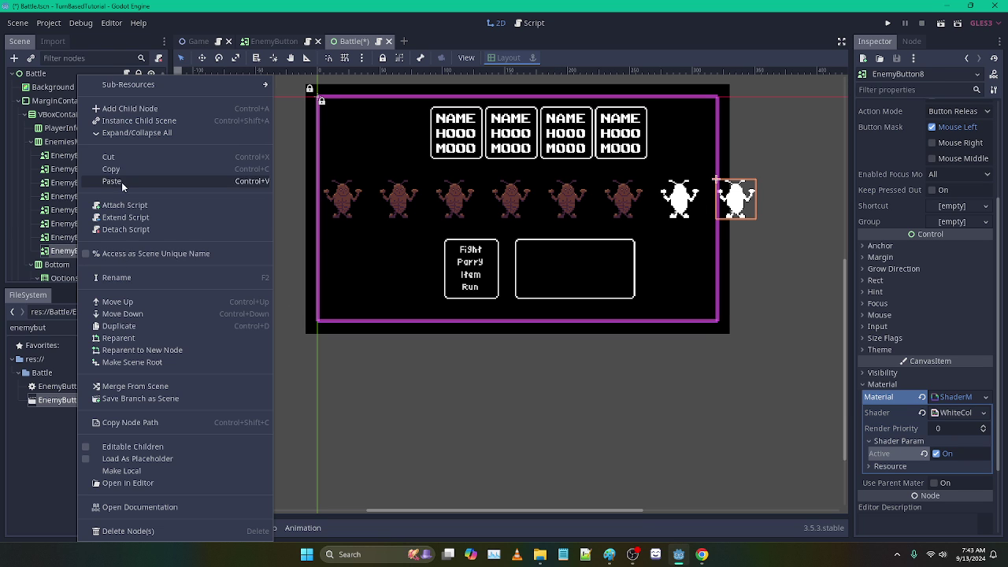
{"action": "left_click", "coordinate": [110, 157]}
{"action": "left_click", "coordinate": [76, 237]}
{"action": "scroll", "coordinate": [929, 354], "scroll_direction": "down", "scroll_amount": 5}
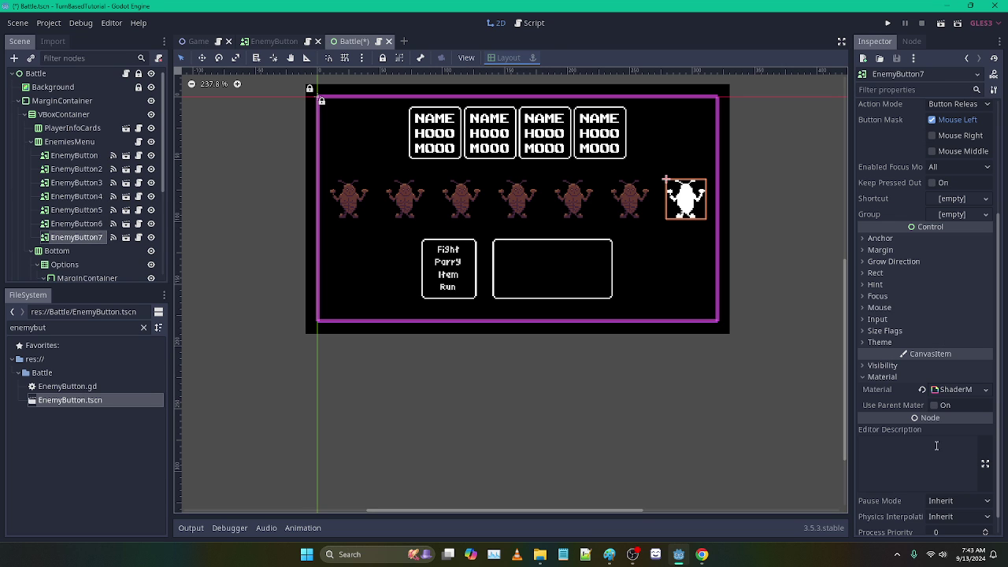
{"action": "left_click", "coordinate": [953, 390]}
{"action": "left_click", "coordinate": [936, 445]}
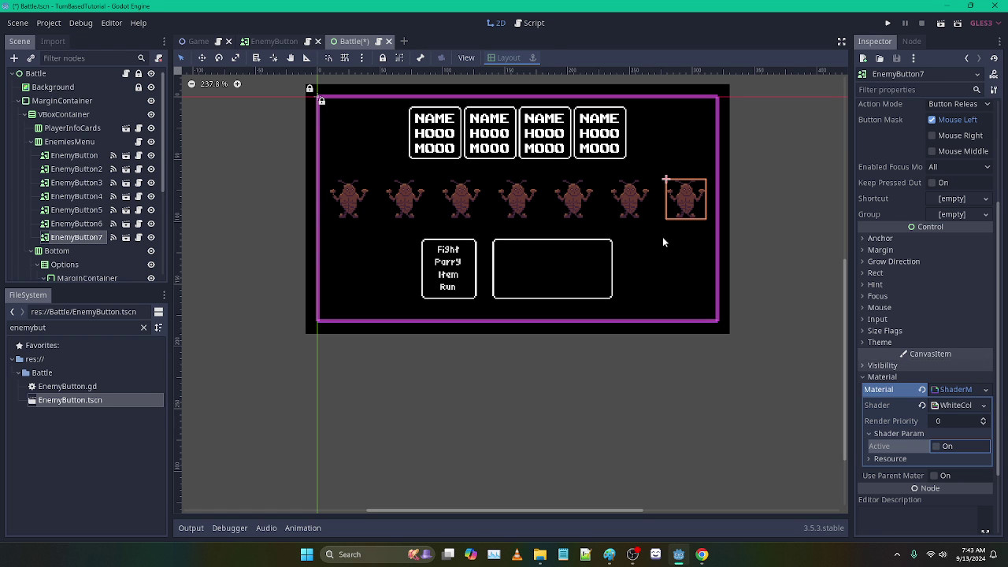
{"action": "left_click", "coordinate": [70, 141]}
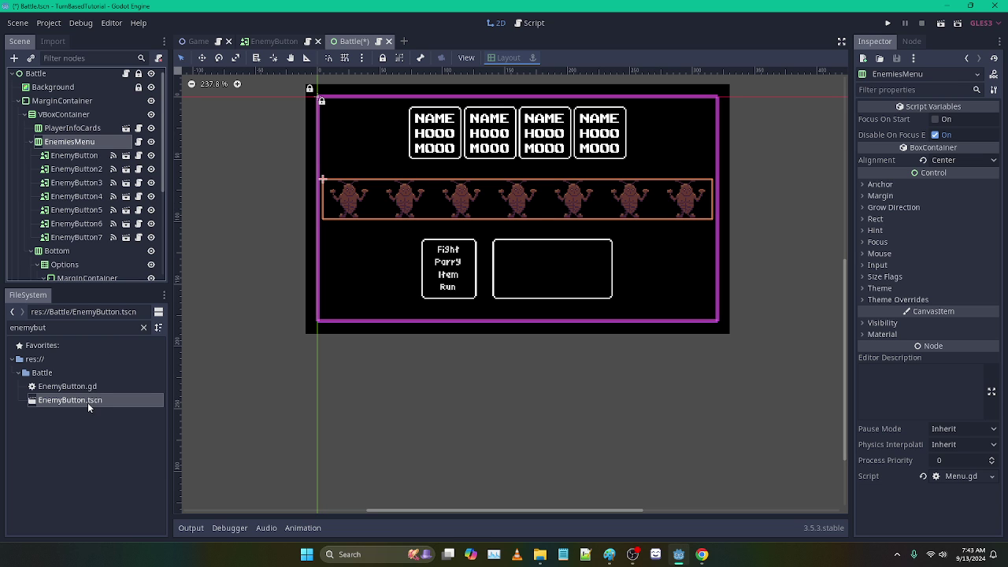
{"action": "left_click_drag", "start_coordinate": [88, 403], "coordinate": [90, 135]}
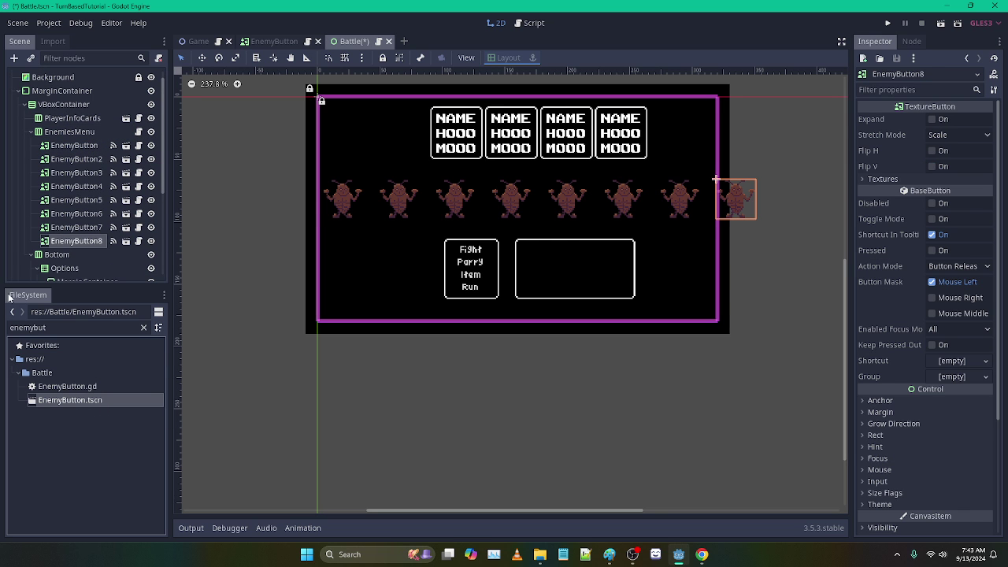
{"action": "scroll", "coordinate": [928, 410], "scroll_direction": "down", "scroll_amount": 4}
{"action": "left_click", "coordinate": [929, 384]}
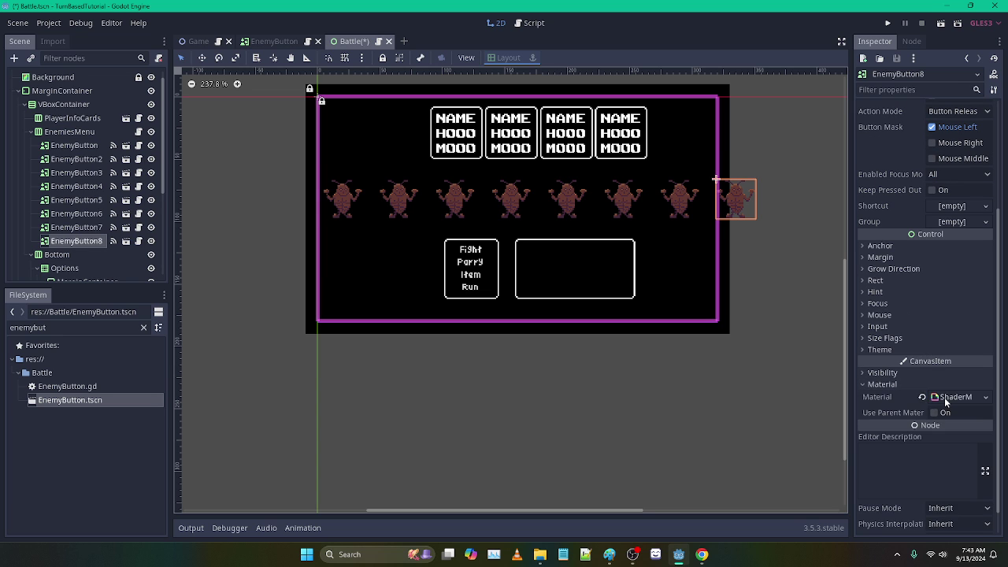
{"action": "left_click", "coordinate": [944, 397]}
{"action": "left_click", "coordinate": [930, 441]}
{"action": "left_click", "coordinate": [935, 454]}
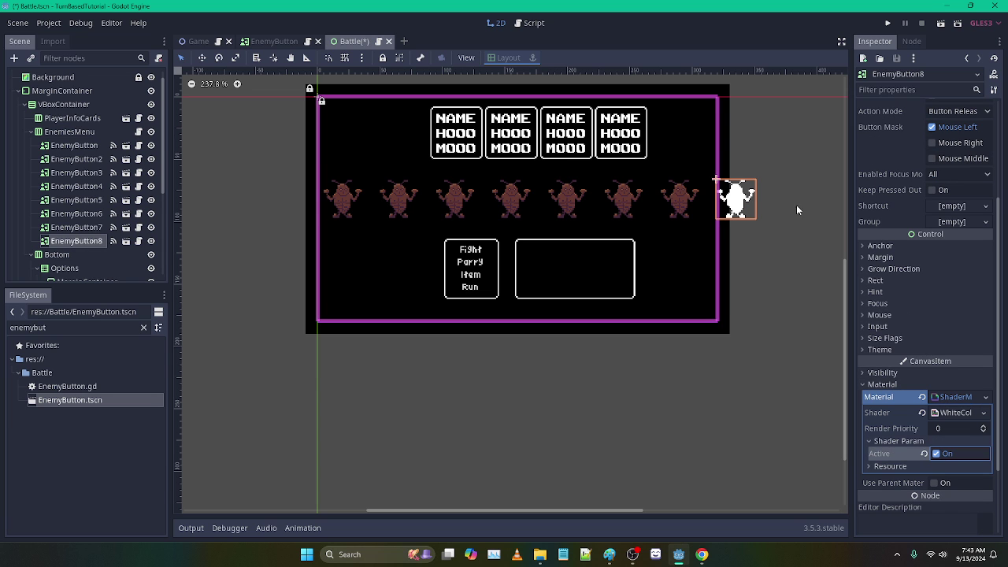
{"action": "right_click", "coordinate": [85, 245]}
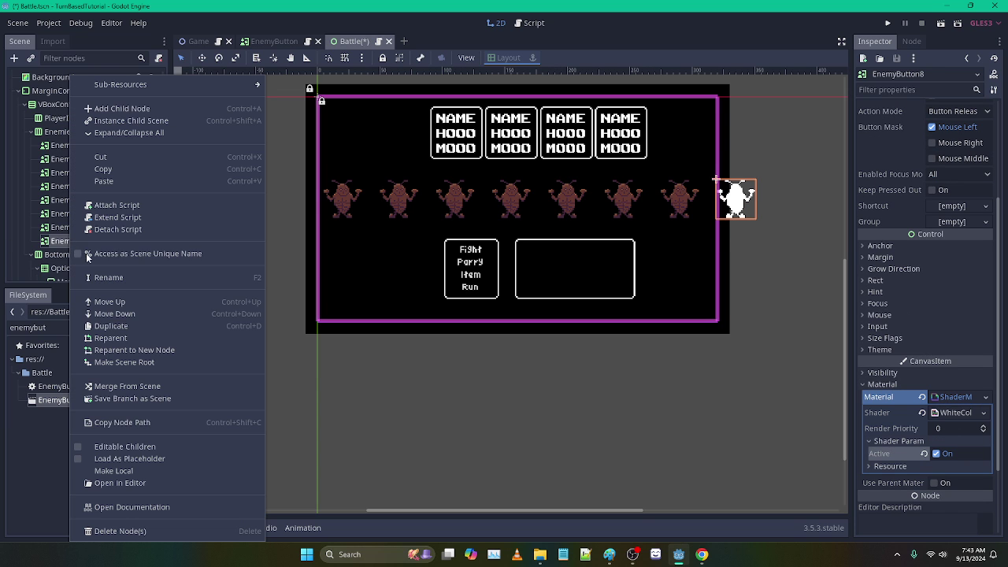
{"action": "left_click", "coordinate": [109, 127]}
{"action": "scroll", "coordinate": [118, 101], "scroll_direction": "up", "scroll_amount": 1}
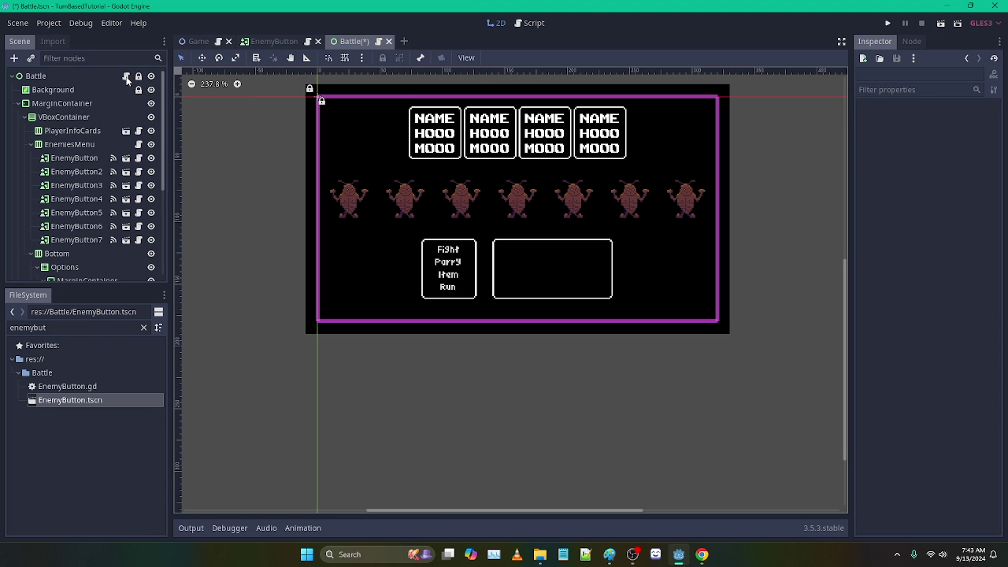
{"action": "left_click", "coordinate": [126, 77]}
{"action": "left_click", "coordinate": [488, 283]}
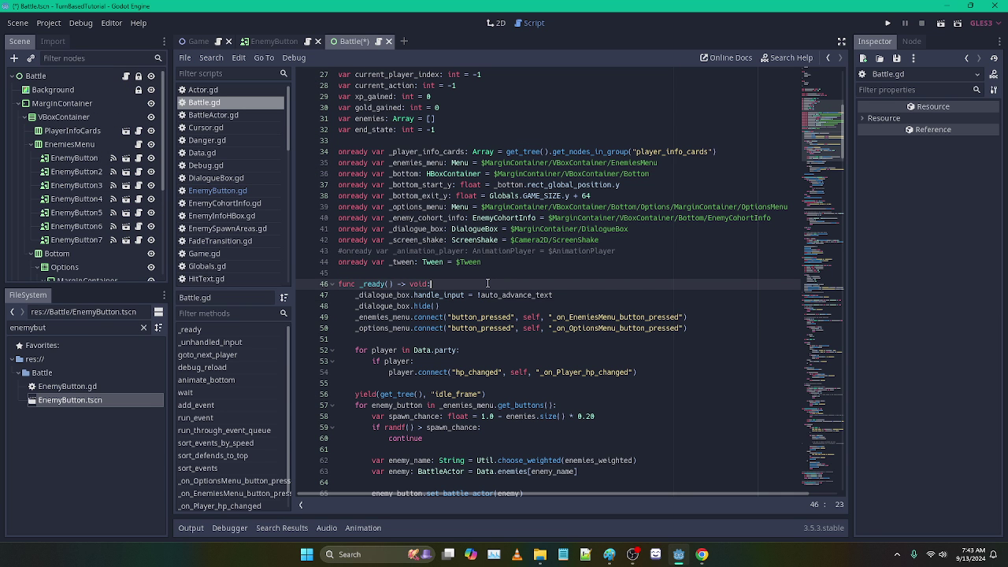
{"action": "key", "text": "Return"}
{"action": "type", "text": "var inst: "}
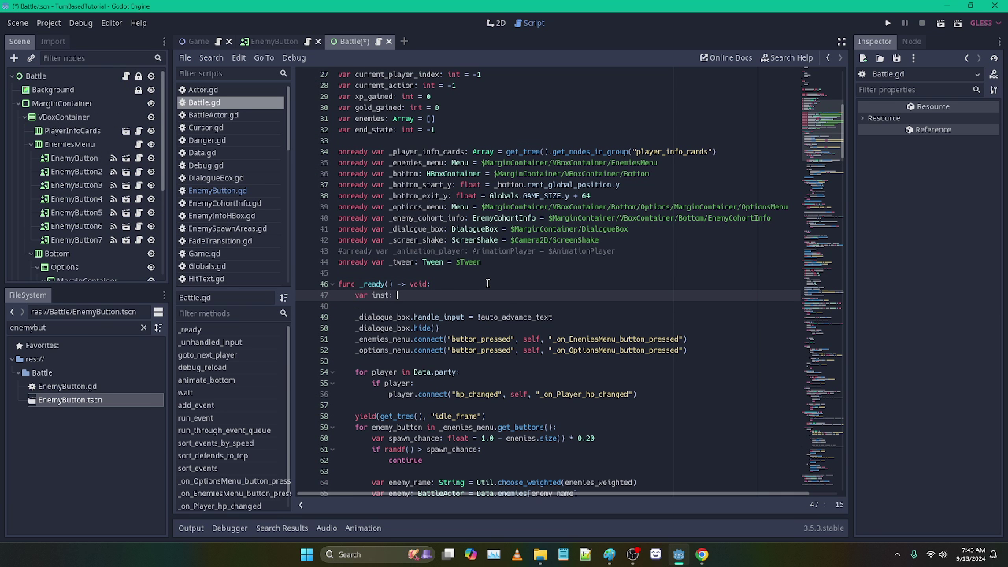
{"action": "type", "text": "EnemyButto"}
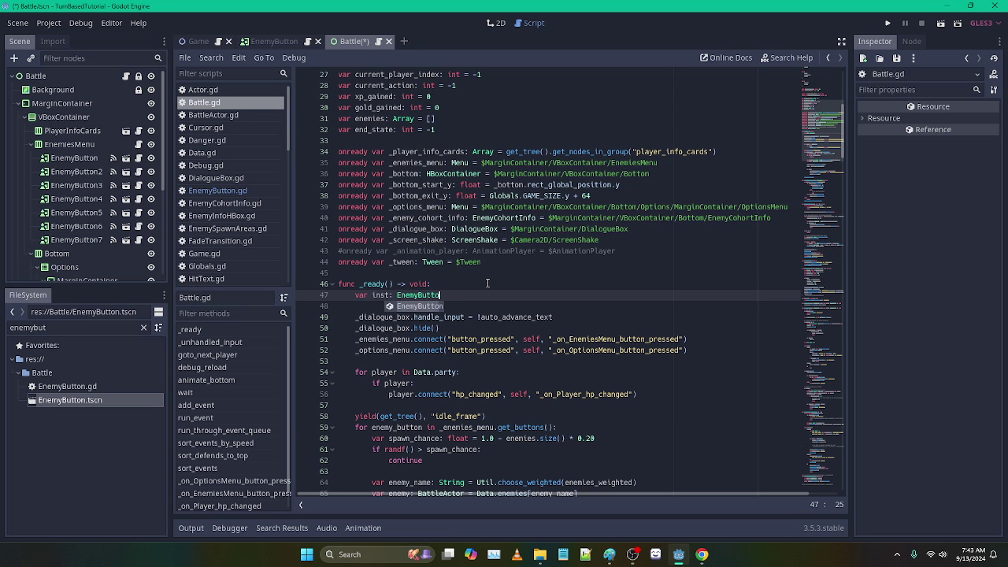
{"action": "type", "text": "n = Enemy"}
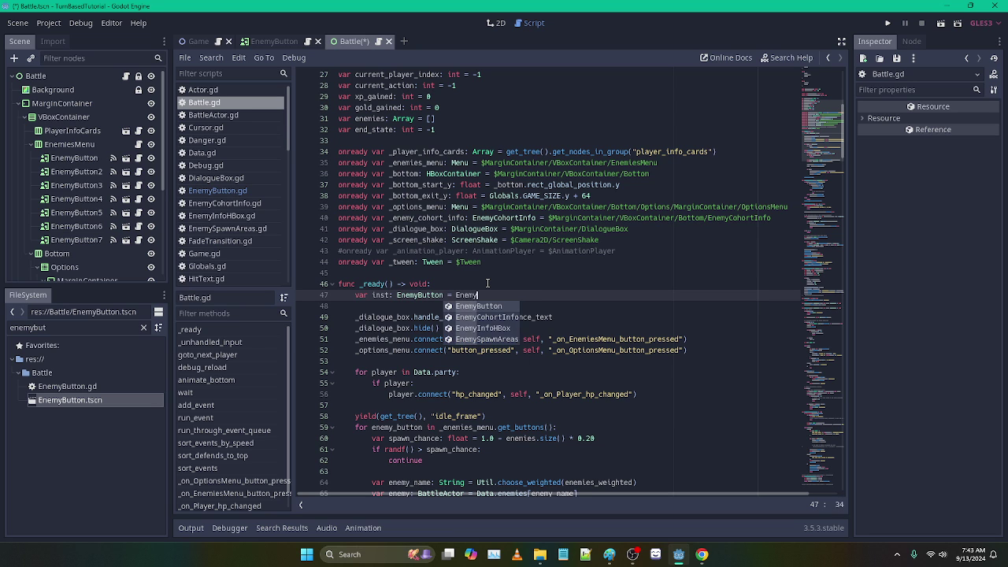
{"action": "key", "text": "Return"}
{"action": "type", "text": ".inst"}
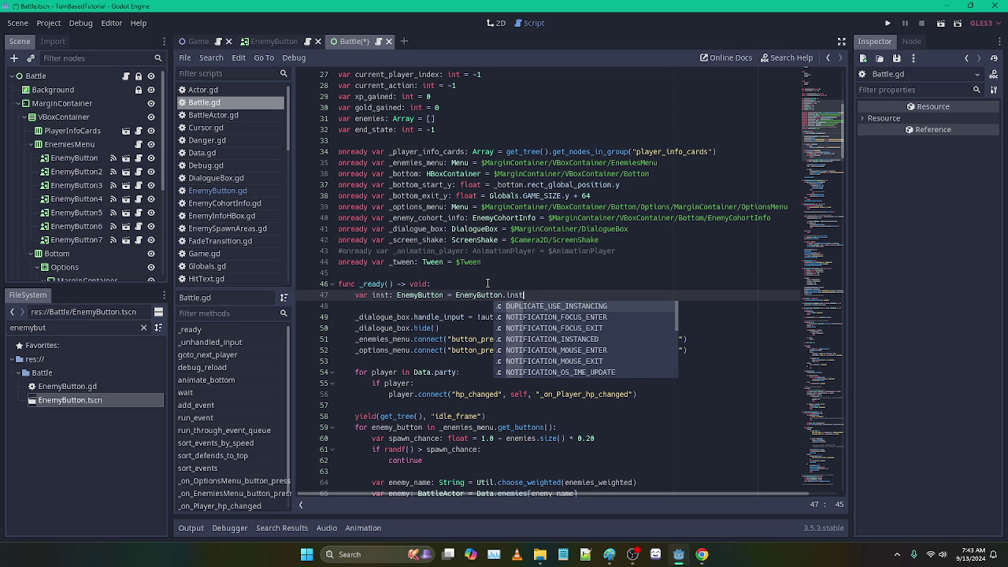
{"action": "type", "text": "a"}
{"action": "key", "text": "Return"}
{"action": "key", "text": "Return"}
{"action": "type", "text": "add"}
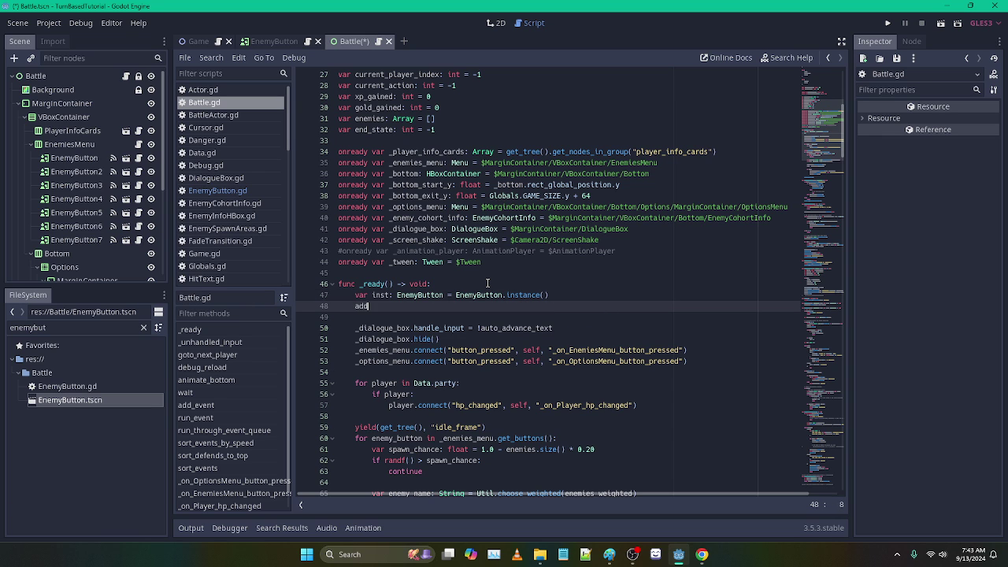
{"action": "type", "text": "_child(inst)"}
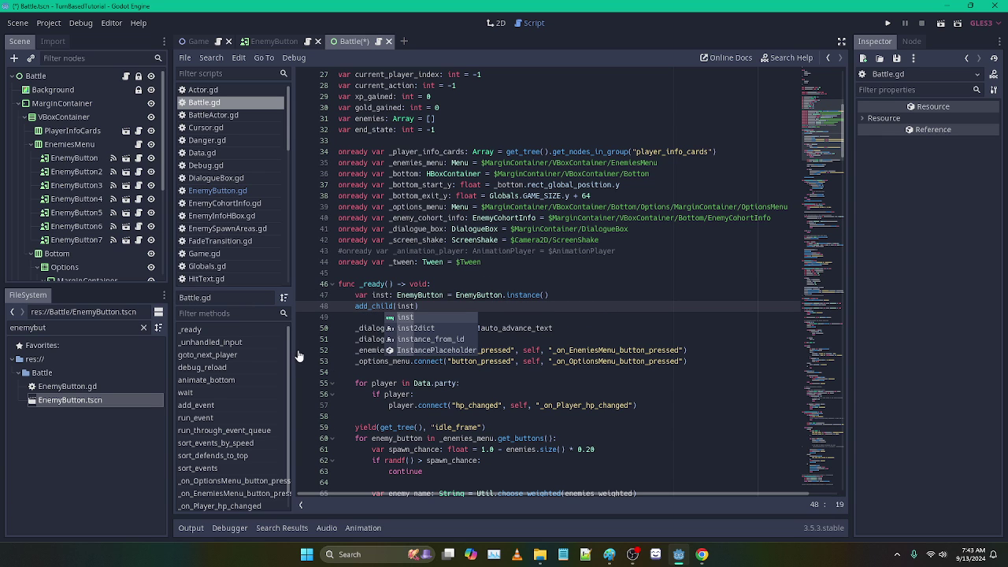
{"action": "triple_click", "coordinate": [347, 298]}
{"action": "left_click_drag", "start_coordinate": [346, 304], "coordinate": [422, 306]}
{"action": "left_click", "coordinate": [348, 307]}
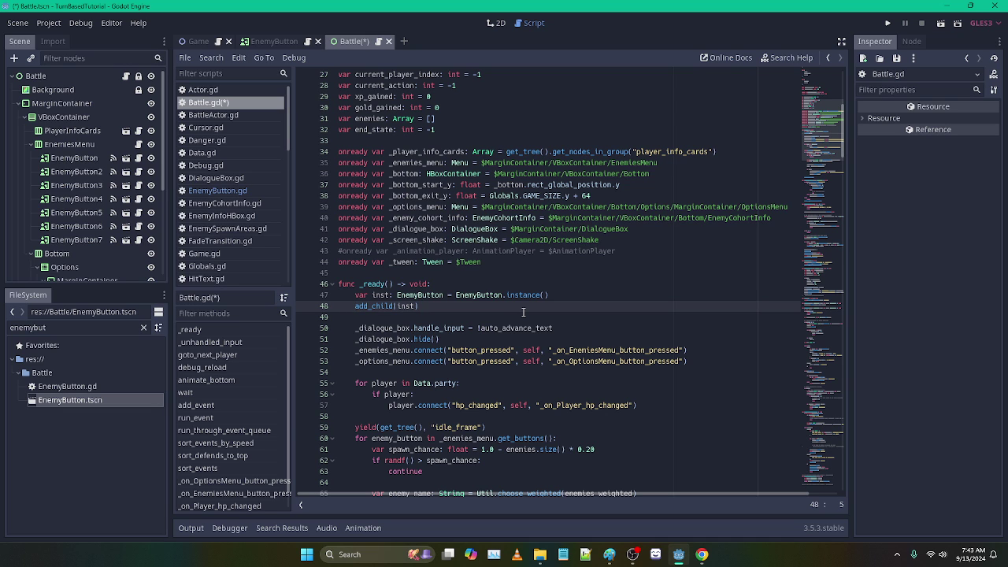
{"action": "type", "text": "_enemies_menu."}
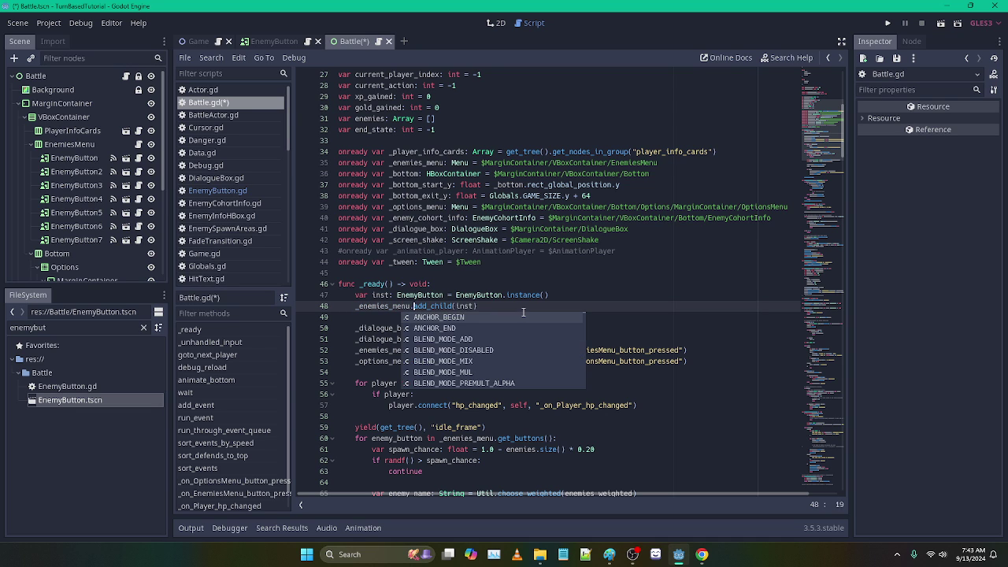
{"action": "key", "text": "Left"}
{"action": "key", "text": "Left"}
{"action": "key", "text": "Left"}
{"action": "key", "text": "Left"}
{"action": "key", "text": "Left"}
{"action": "key", "text": "Left"}
{"action": "key", "text": "Left"}
{"action": "key", "text": "Left"}
{"action": "key", "text": "Left"}
{"action": "key", "text": "Left"}
{"action": "key", "text": "Left"}
{"action": "key", "text": "Left"}
{"action": "key", "text": "Left"}
{"action": "key", "text": "shift+Down"}
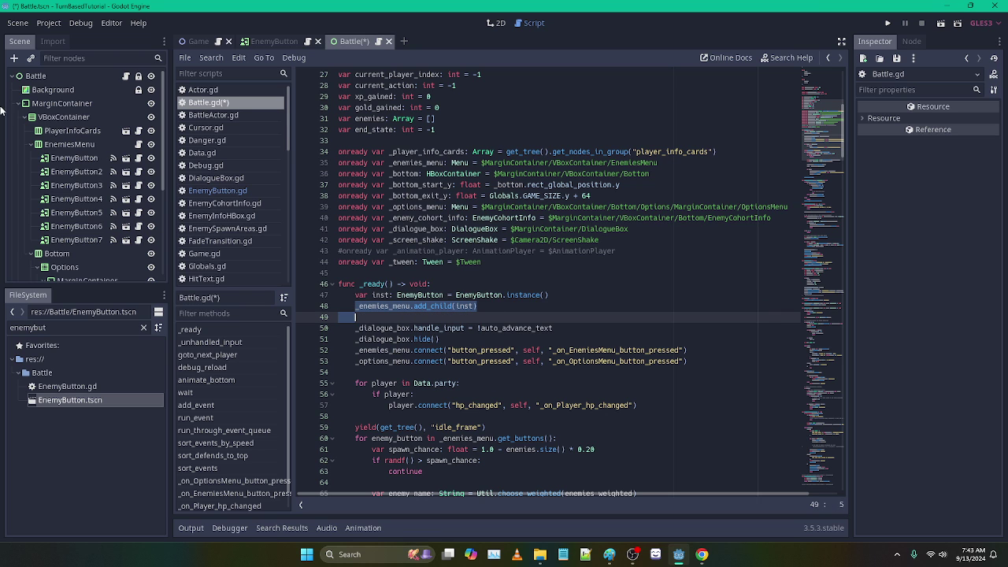
{"action": "left_click", "coordinate": [45, 144]}
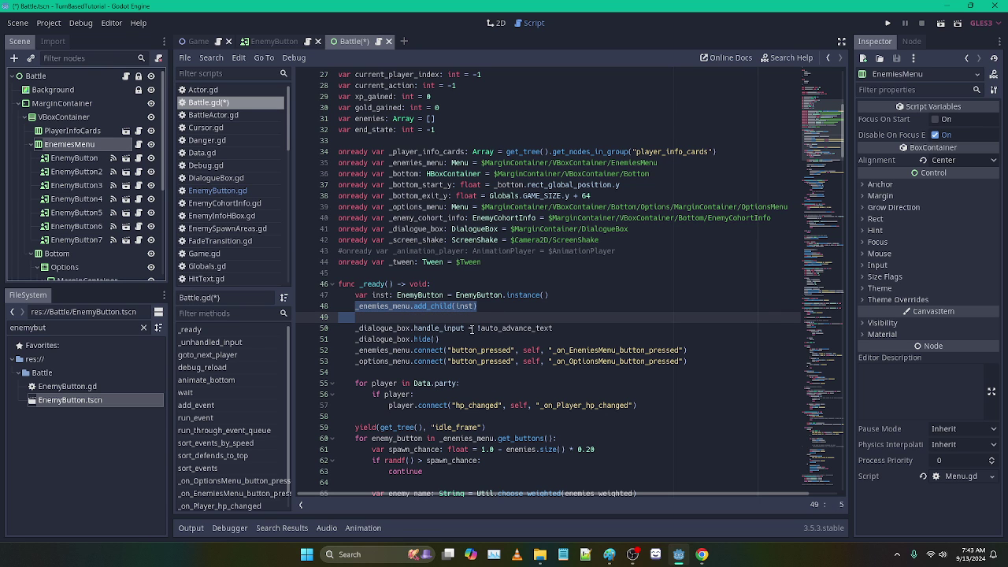
{"action": "left_click_drag", "start_coordinate": [485, 306], "coordinate": [333, 295]}
{"action": "key", "text": "ctrl+x"}
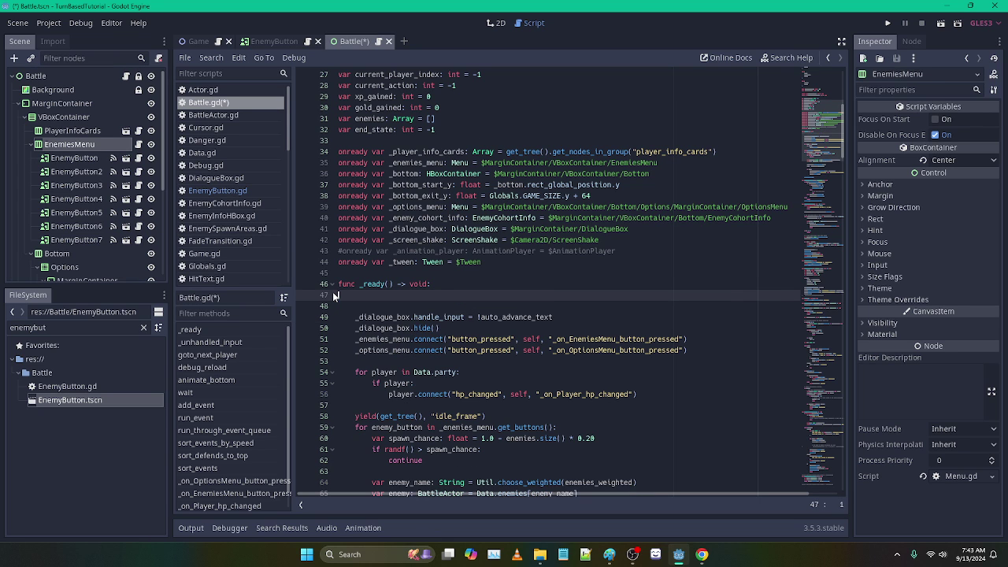
{"action": "key", "text": "Delete"}
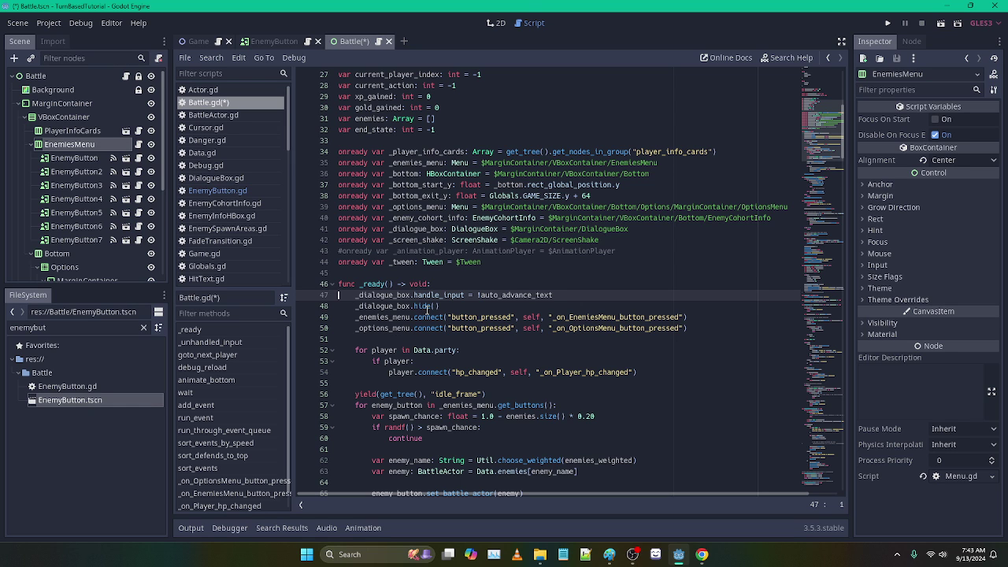
{"action": "left_click", "coordinate": [495, 23]}
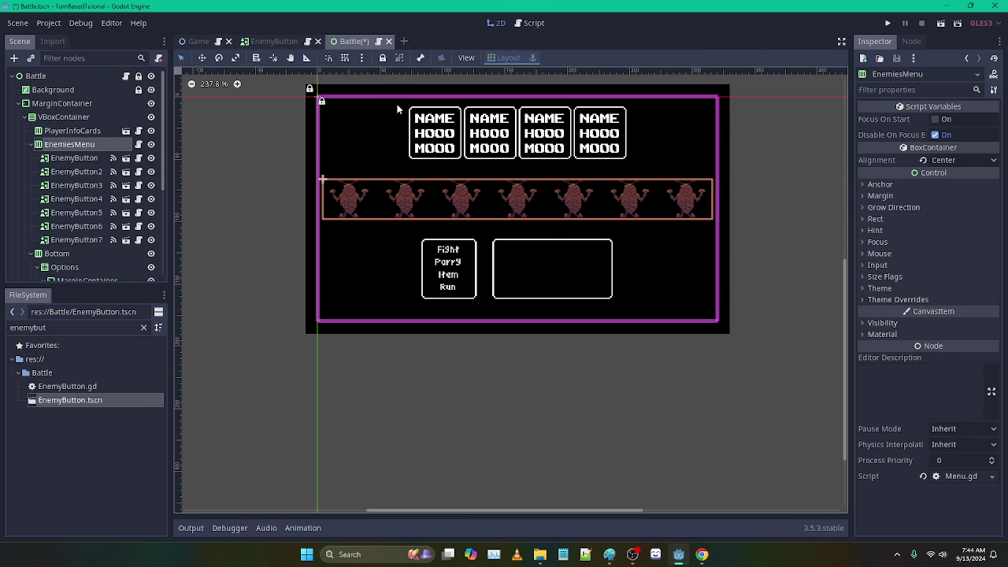
Open the EnemyButton scene's WhiteColor.gdshader code, then bring the OBS window to the front
{"action": "left_click", "coordinate": [297, 42]}
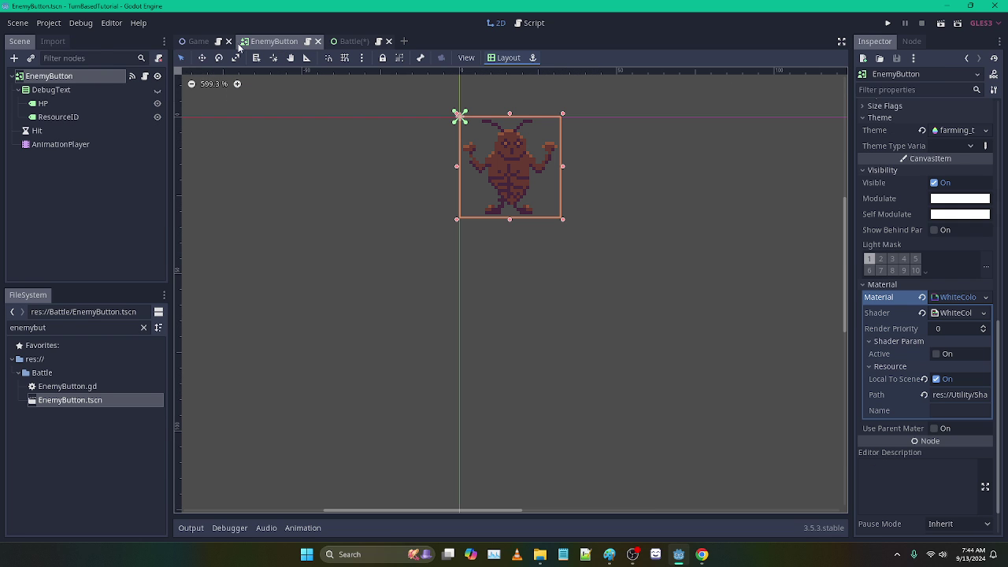
{"action": "left_click", "coordinate": [948, 312]}
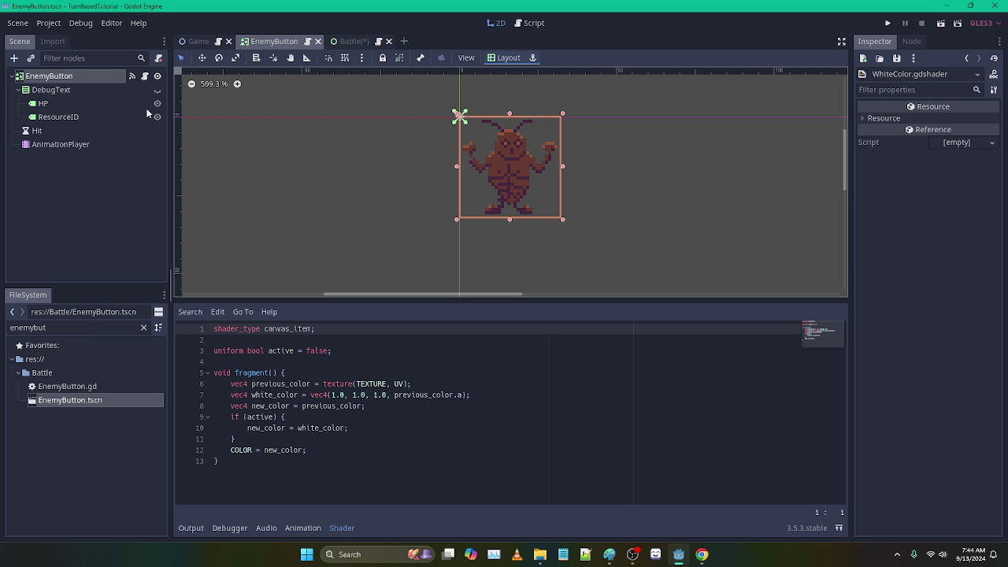
{"action": "left_click", "coordinate": [633, 555]}
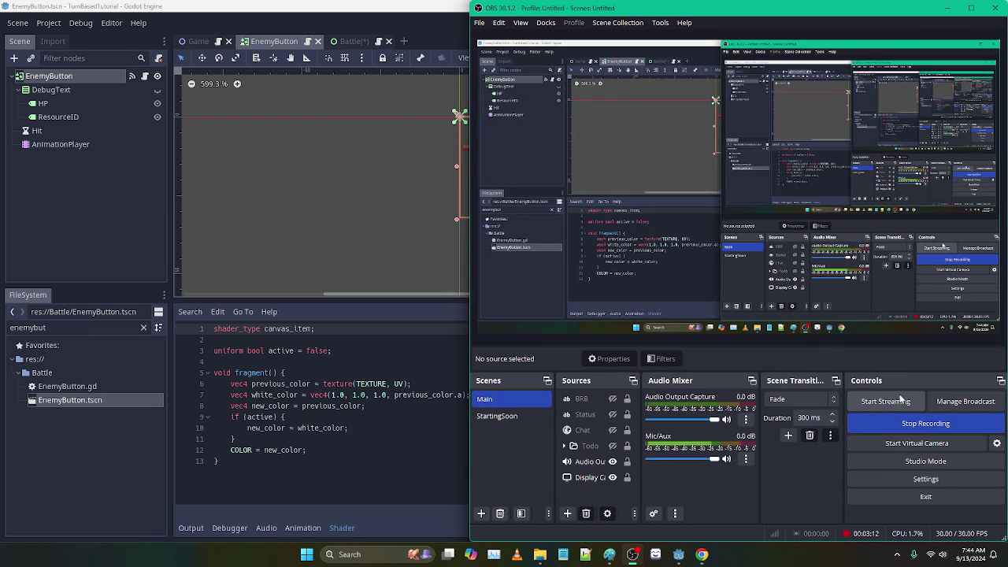